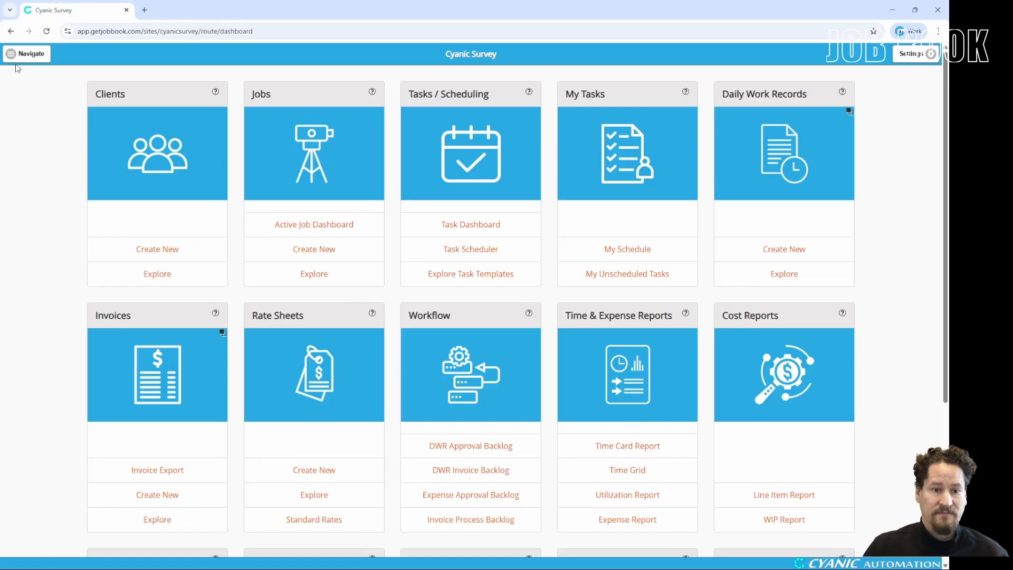
# Start a new labour cost item under Administration and try saving it blank to check which fields are required
pyautogui.click(40, 56)
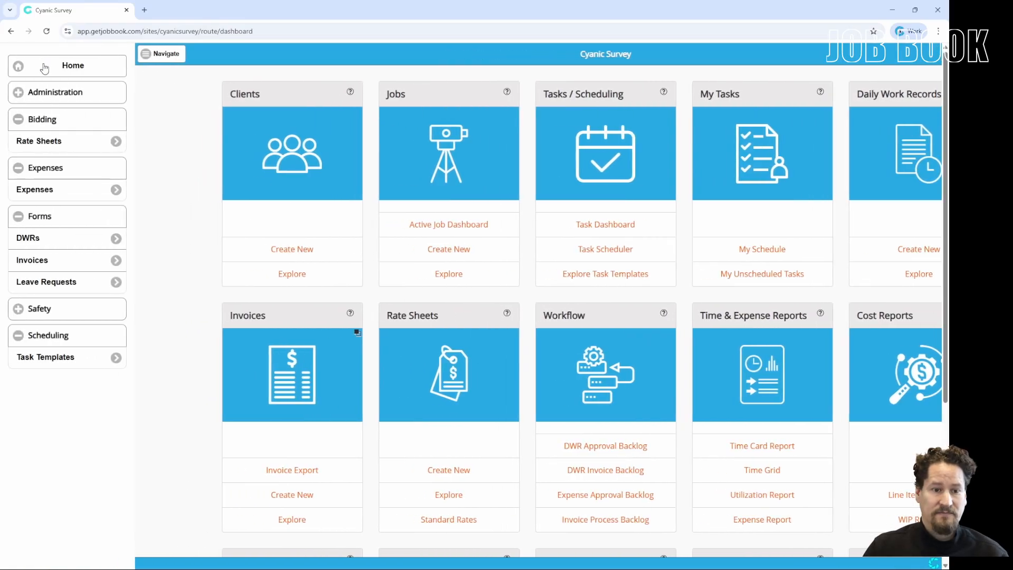
pyautogui.click(62, 93)
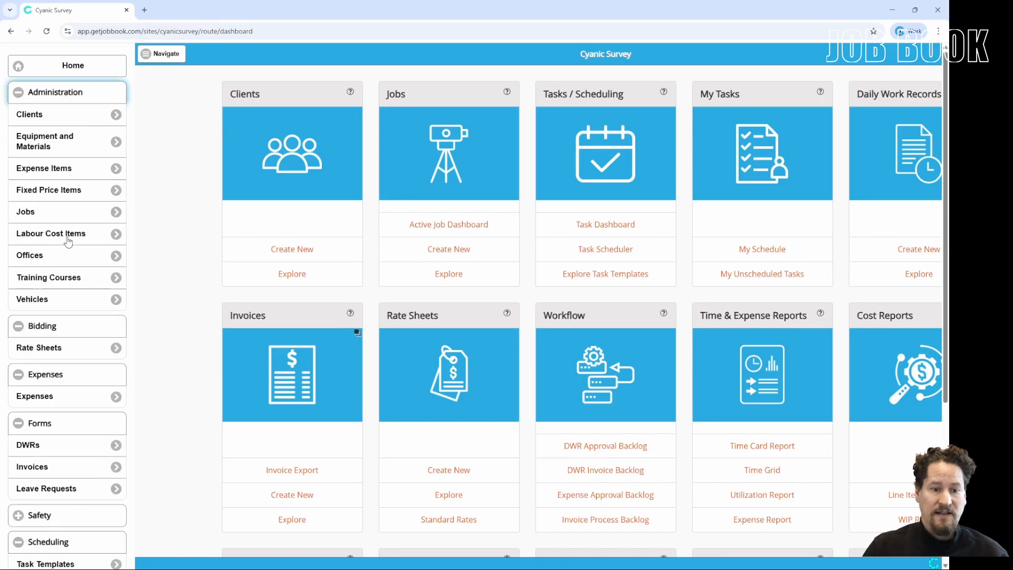
pyautogui.click(84, 236)
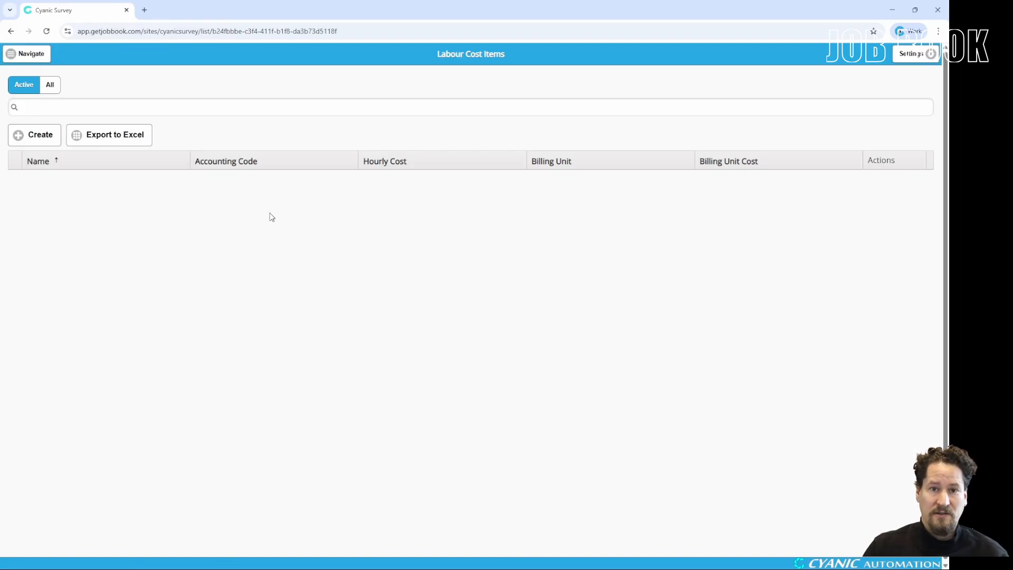
pyautogui.click(34, 136)
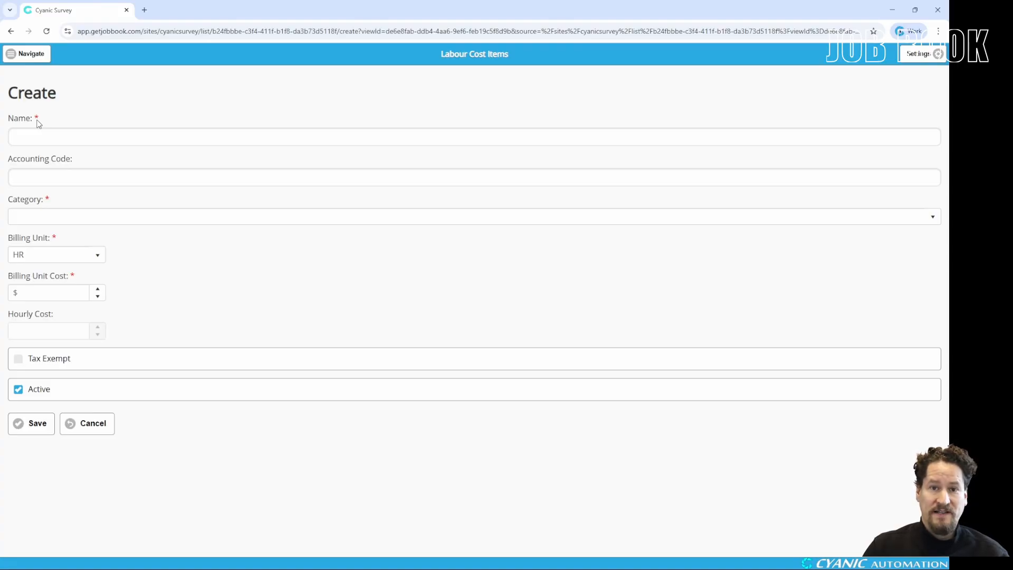
pyautogui.click(42, 423)
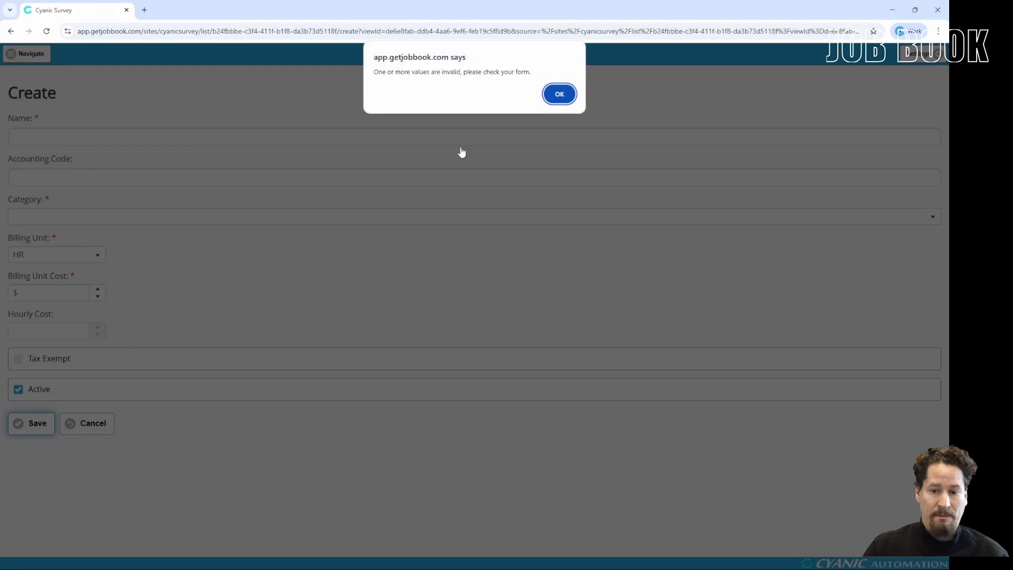
pyautogui.click(558, 94)
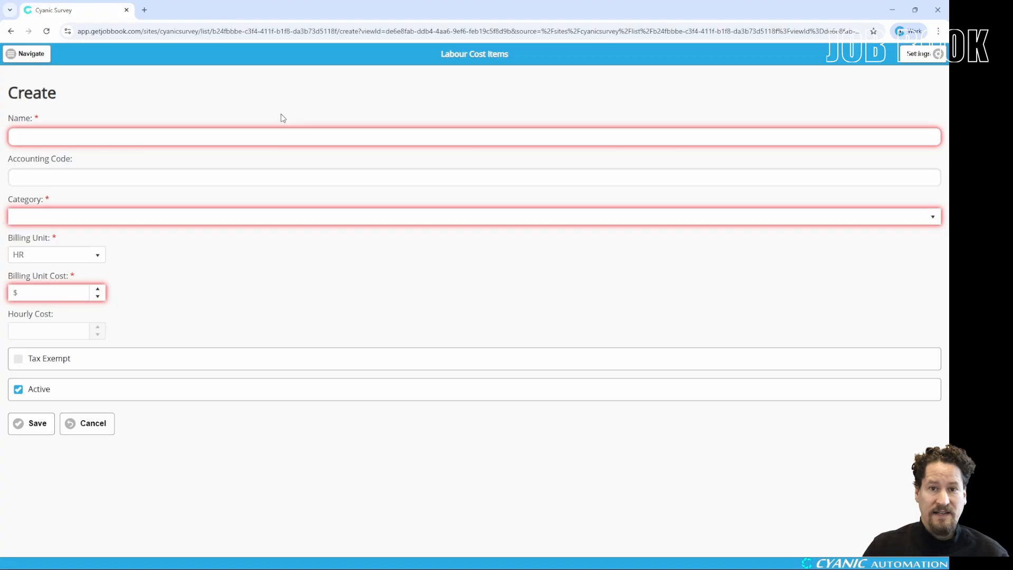
# Enter the name Survey Party Chief, accounting code 4100 and category Field for the new labour cost item
pyautogui.click(69, 139)
pyautogui.write('Su')
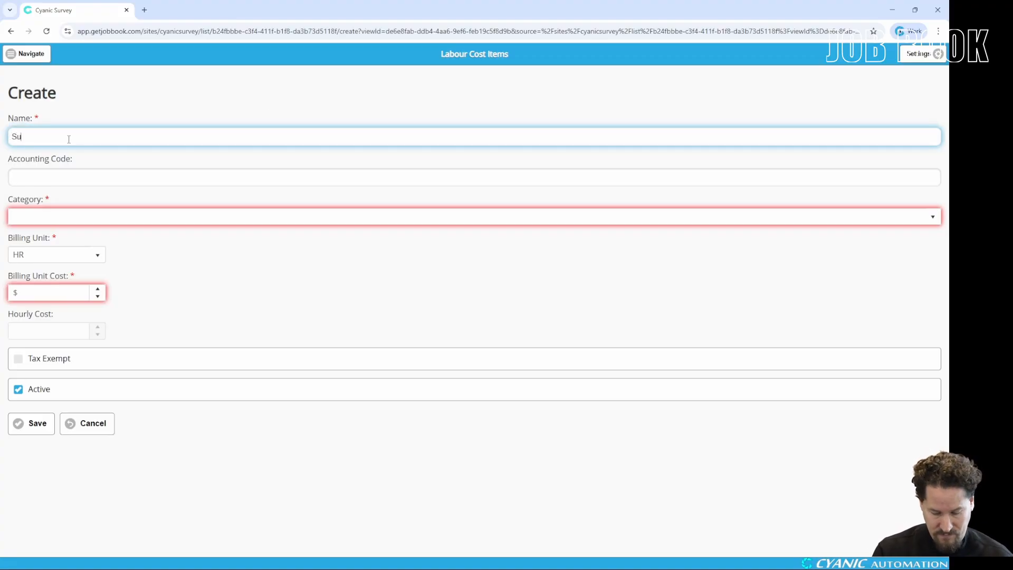
pyautogui.write('rvey Pa')
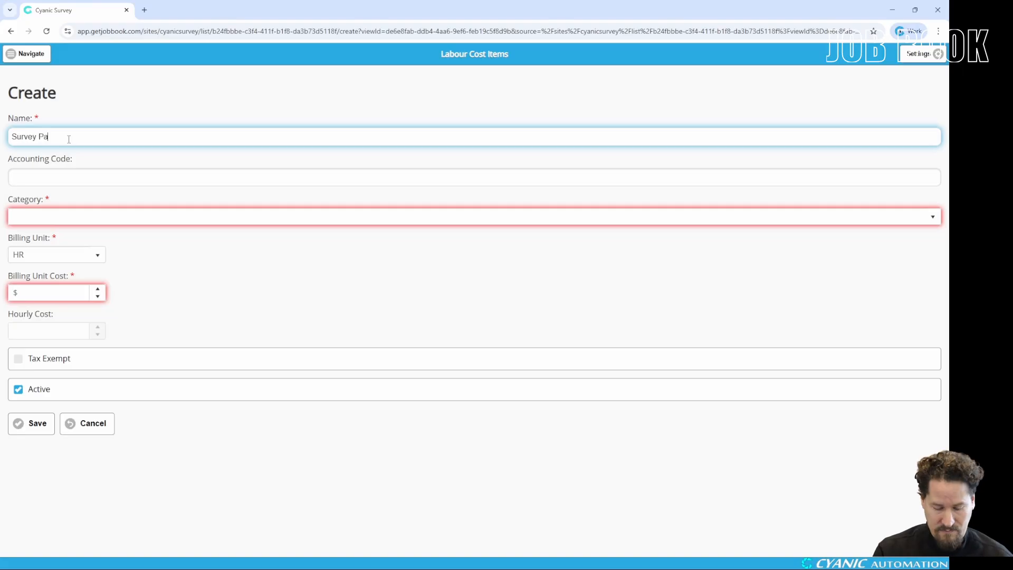
pyautogui.write('rty Chief')
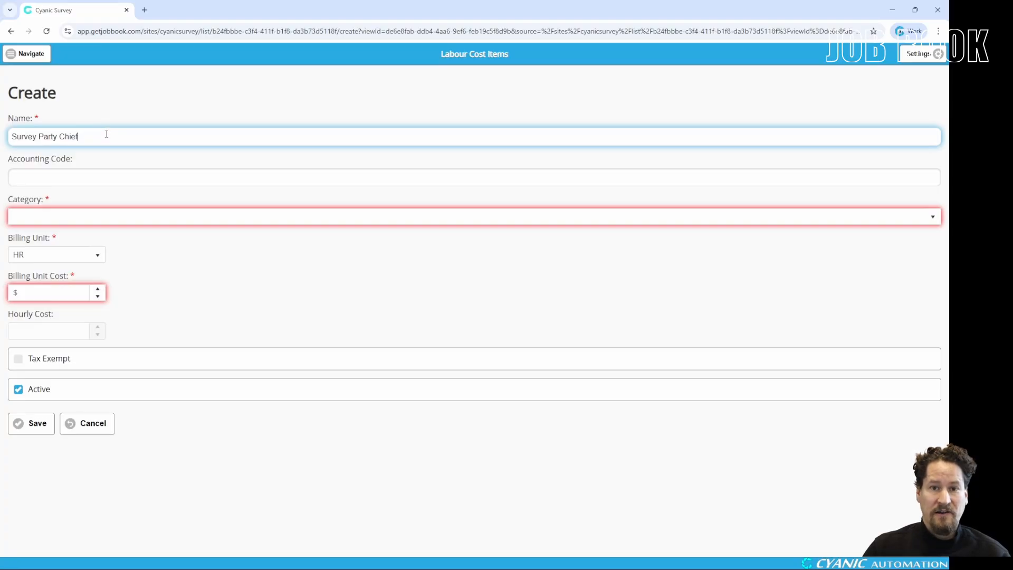
pyautogui.click(66, 176)
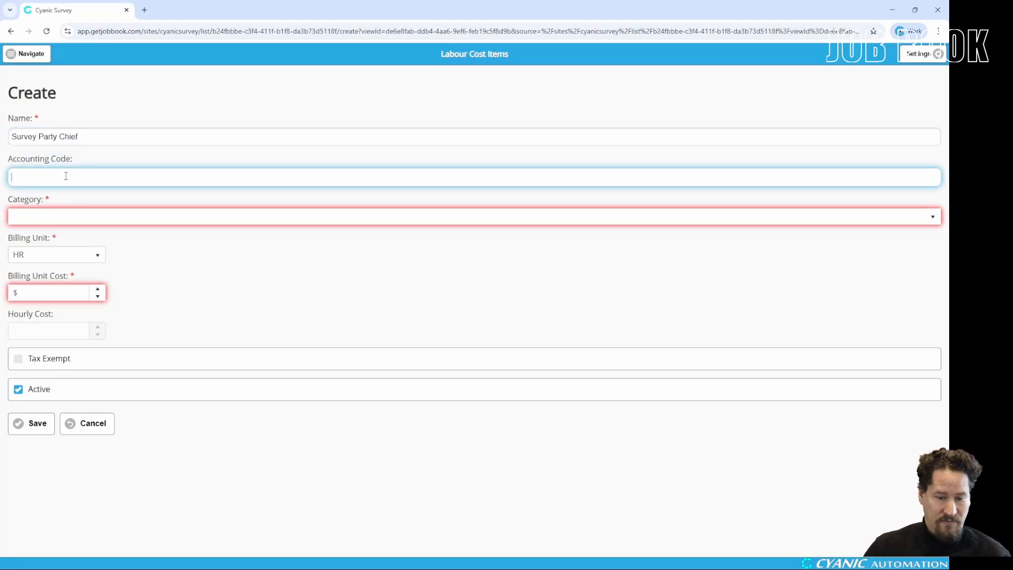
pyautogui.write('4100')
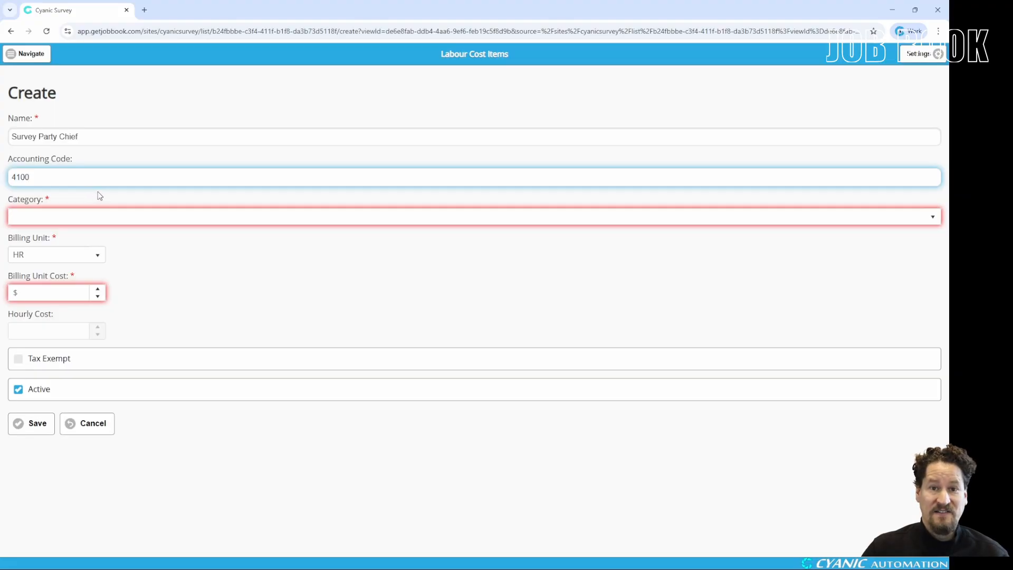
pyautogui.click(69, 215)
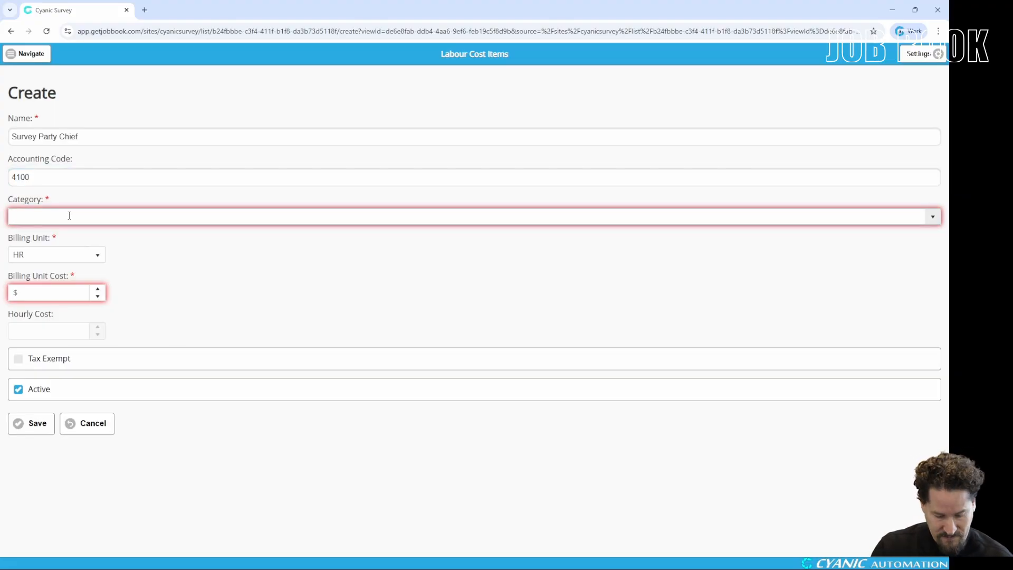
pyautogui.write('Field')
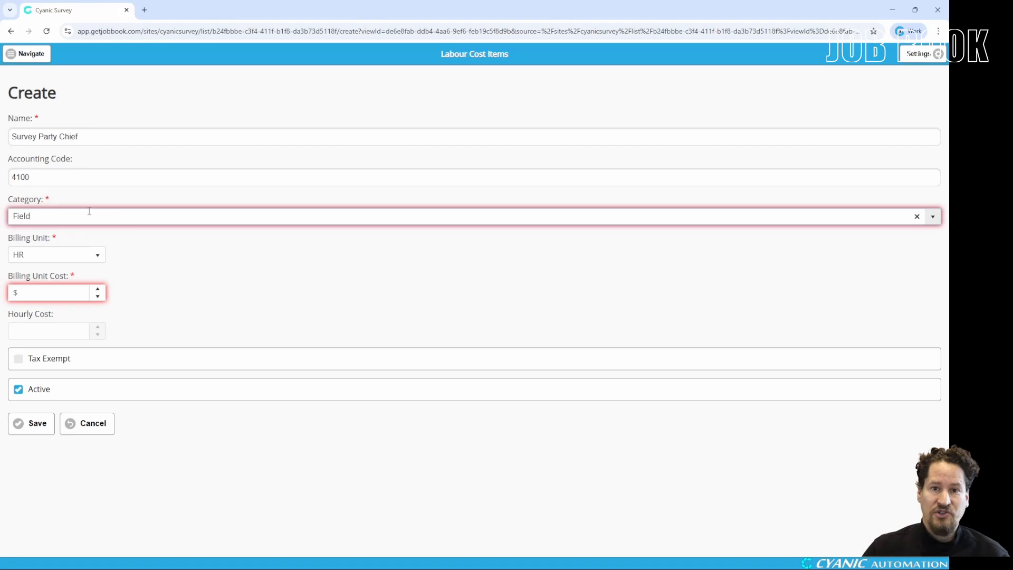
# Try Miles as a custom billing unit for the Survey Party Chief item and restore the unit to HR
pyautogui.click(97, 256)
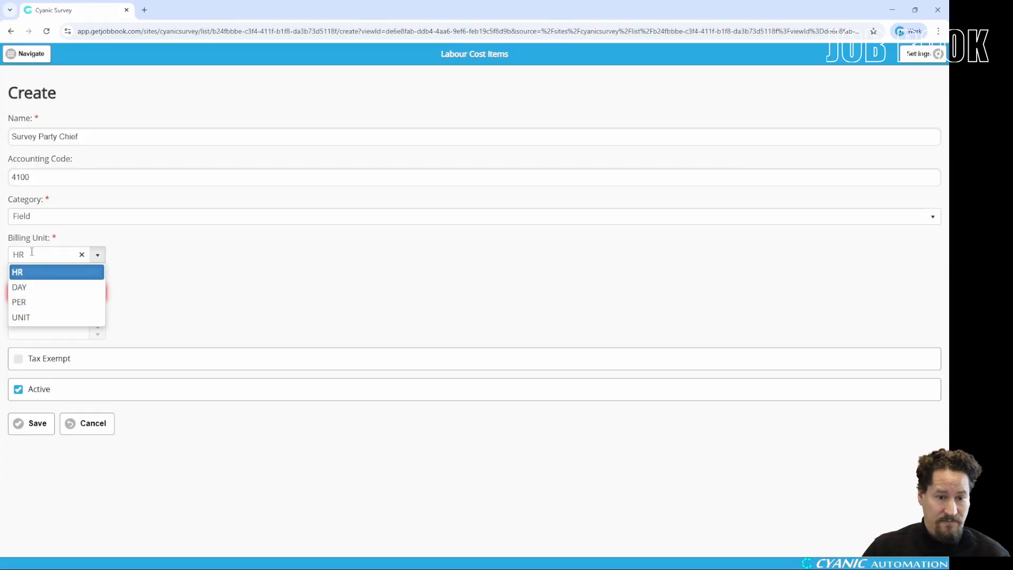
pyautogui.moveTo(29, 252); pyautogui.dragTo(1, 259)
pyautogui.write('Miles')
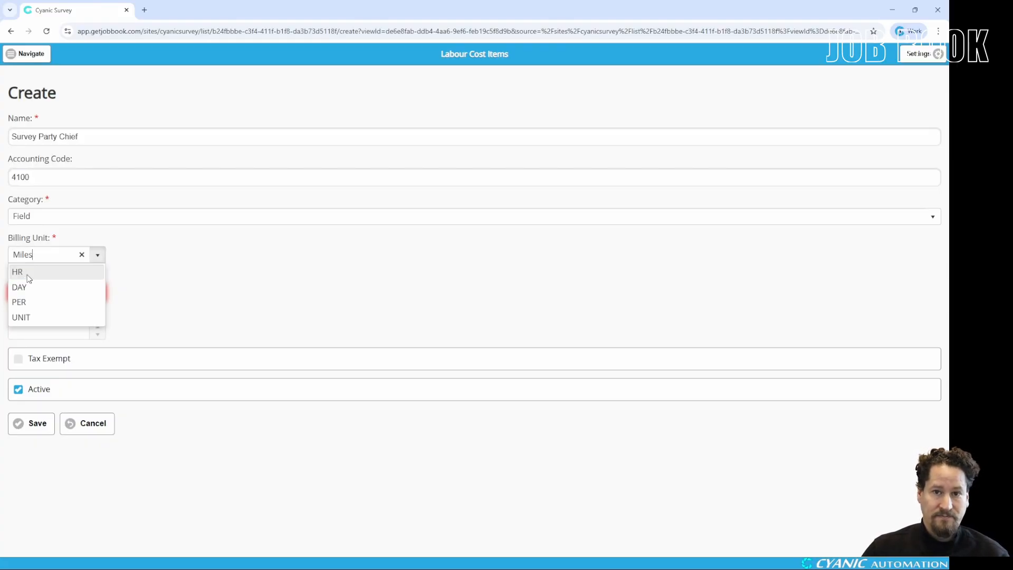
pyautogui.click(28, 276)
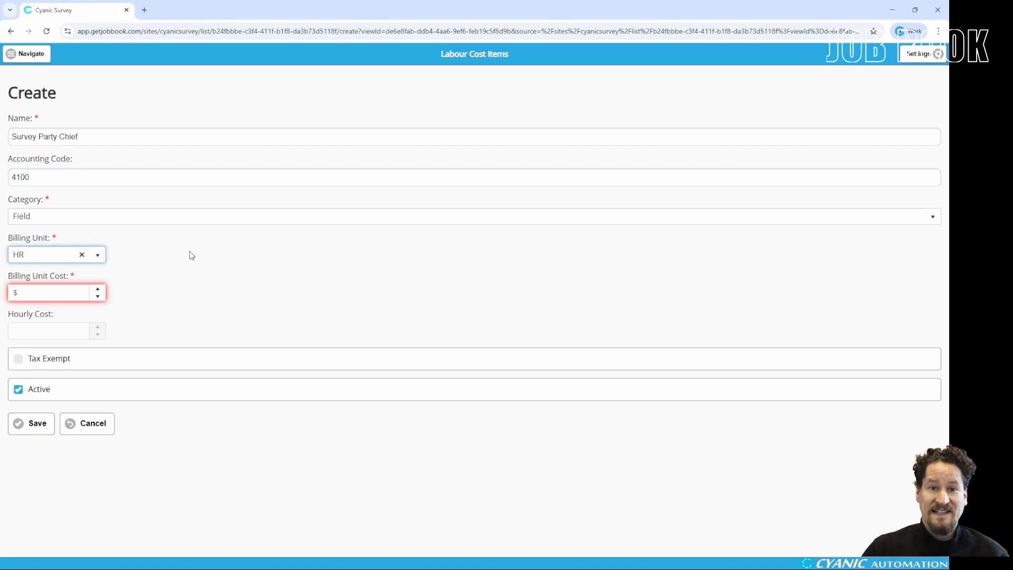
# Set the billing unit cost to $110.00 and save the Survey Party Chief item with Active switched on
pyautogui.click(39, 292)
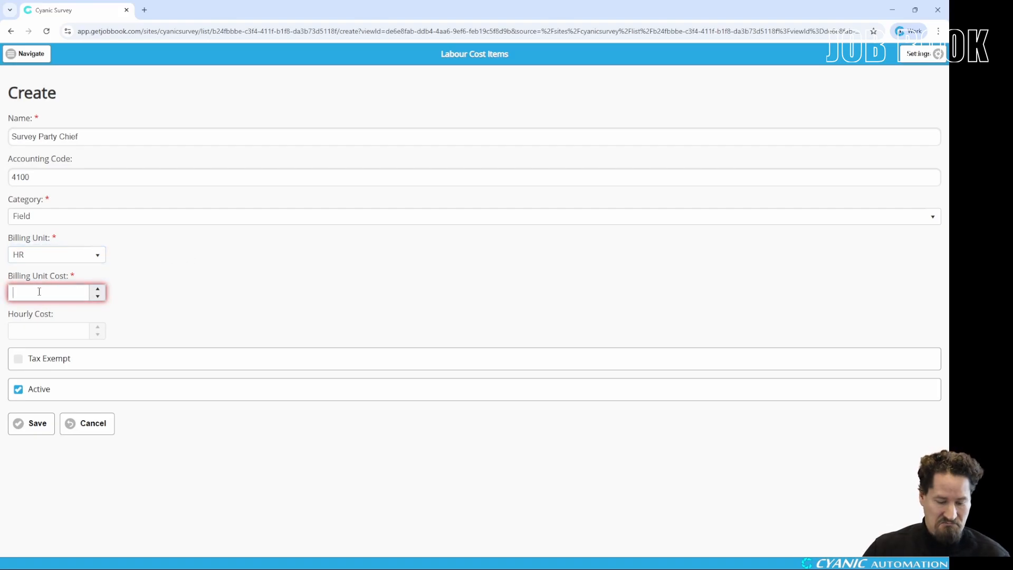
pyautogui.write('110')
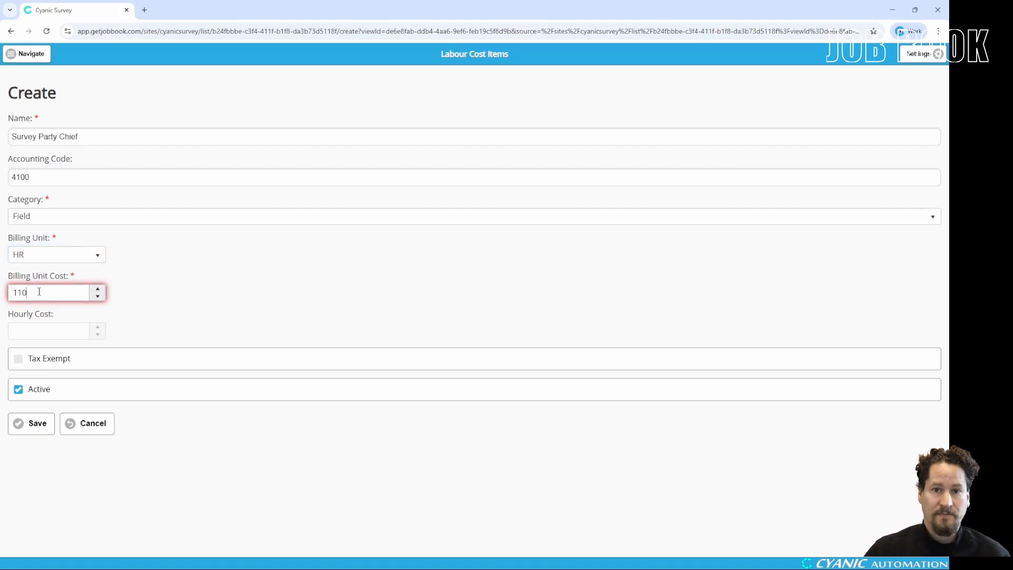
pyautogui.click(188, 283)
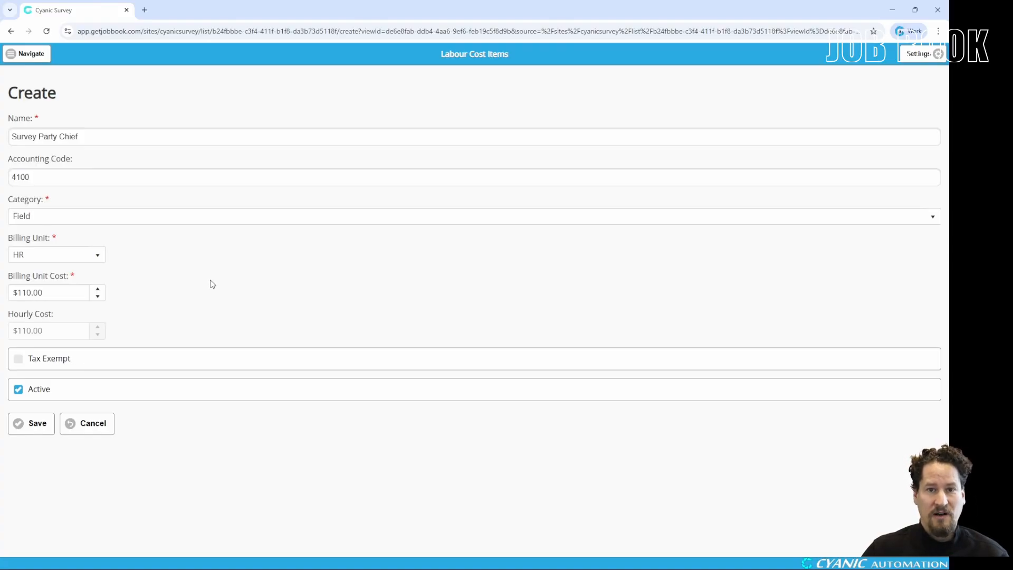
pyautogui.click(50, 394)
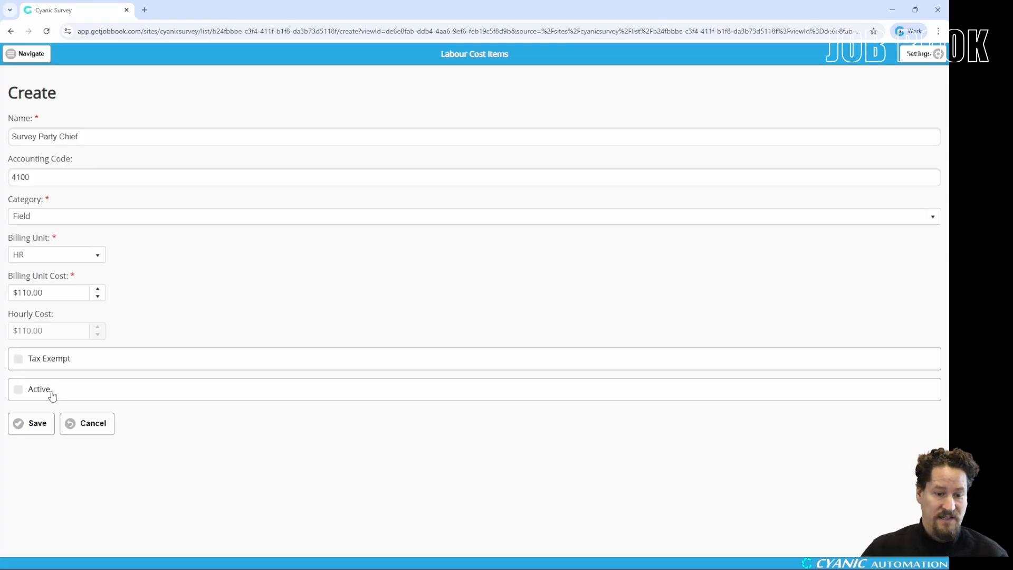
pyautogui.click(52, 394)
pyautogui.click(53, 393)
pyautogui.click(54, 393)
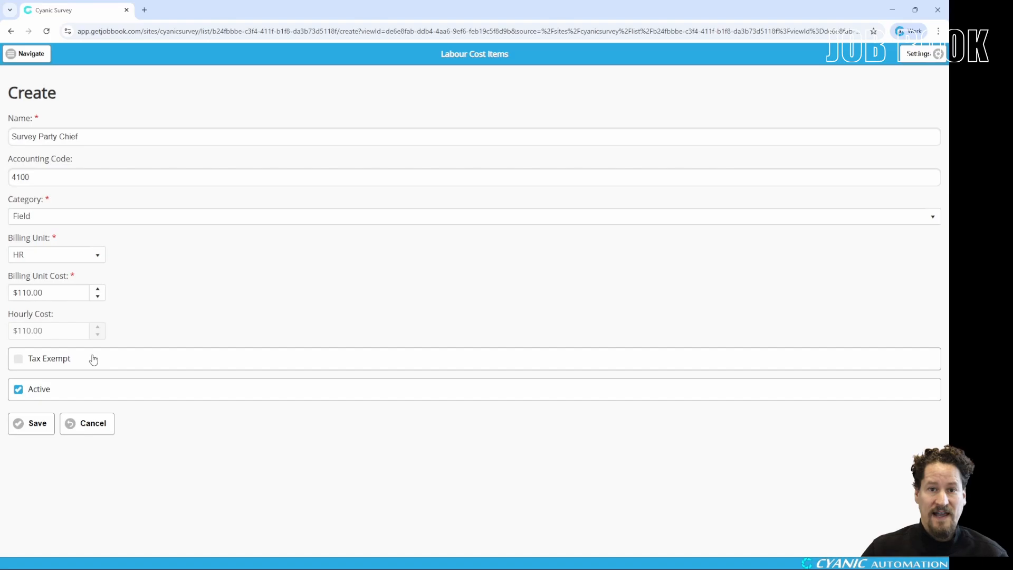
pyautogui.click(22, 424)
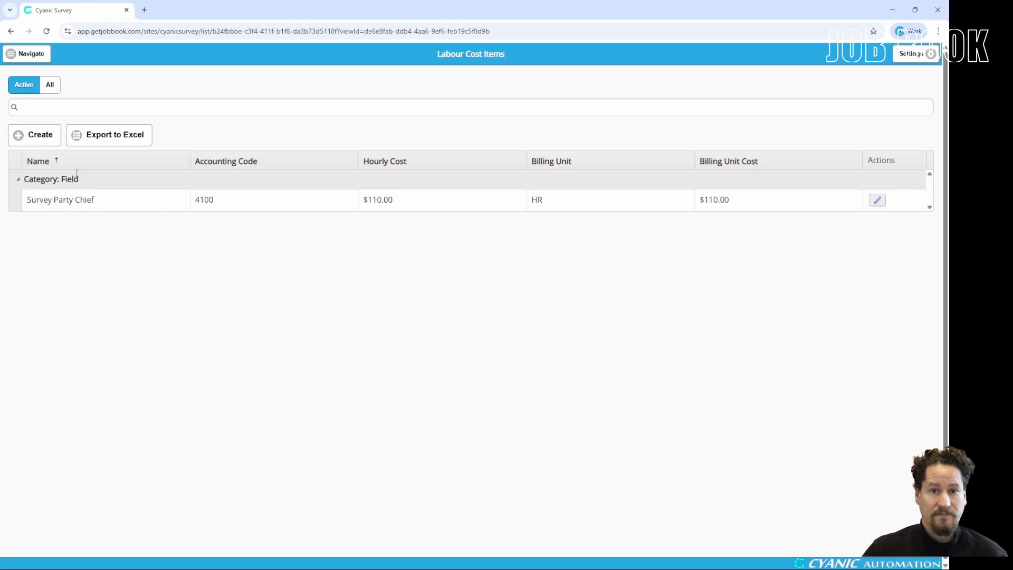
# Start another labour cost item named Survey Mobilization Rate with accounting code 4200
pyautogui.click(32, 138)
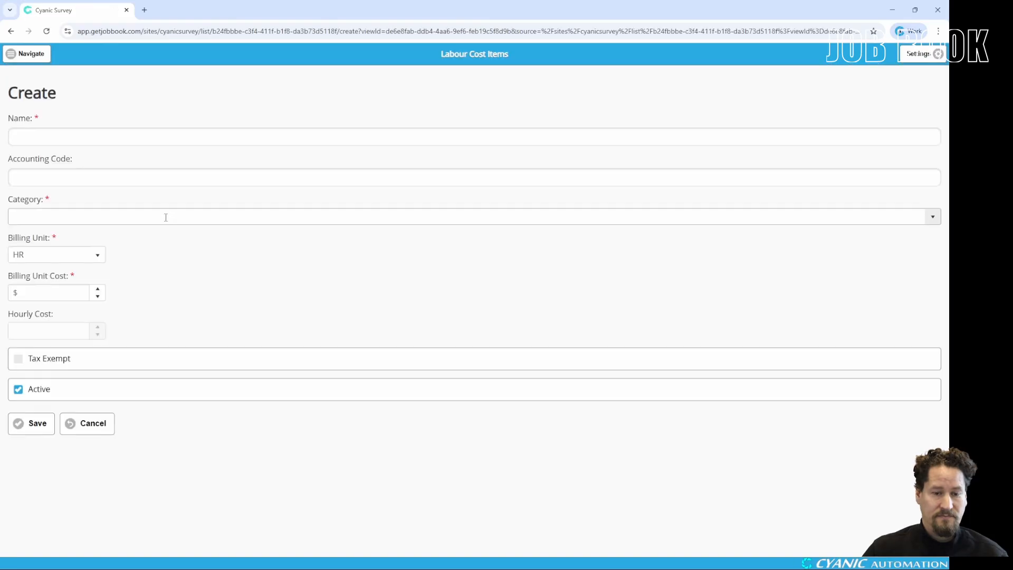
pyautogui.click(64, 135)
pyautogui.write('Sur')
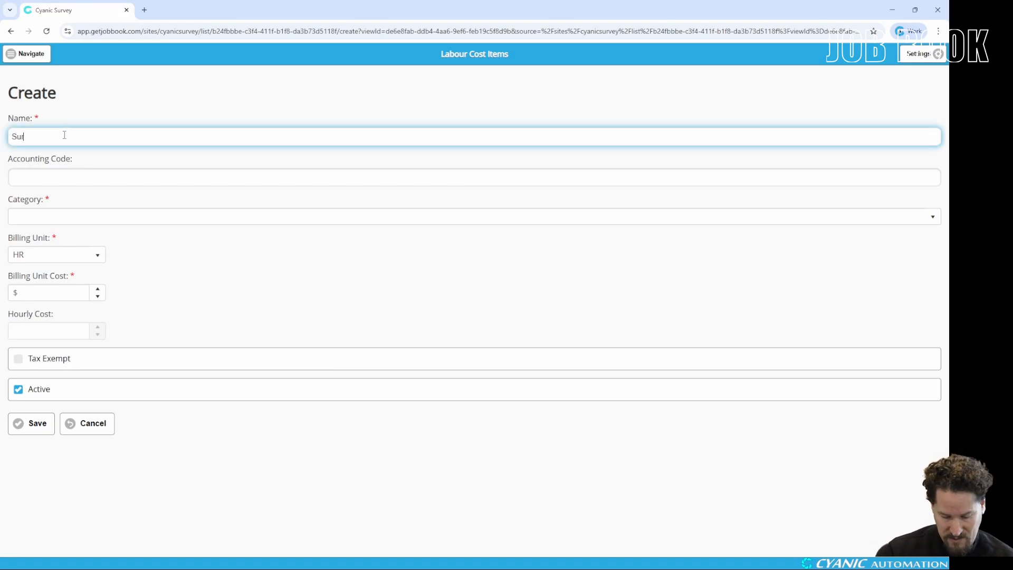
pyautogui.write('vey Mobili')
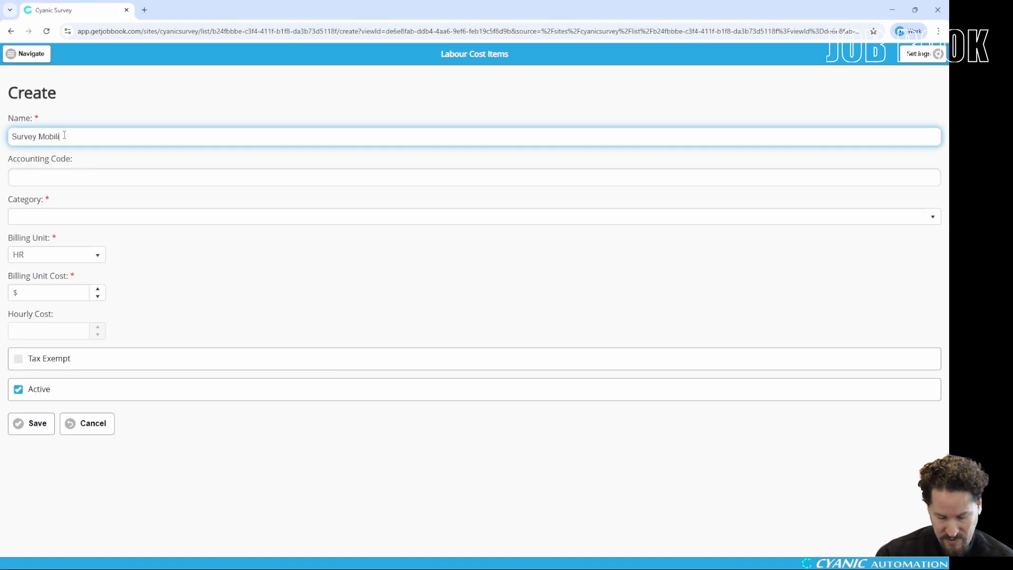
pyautogui.write('zation Rate')
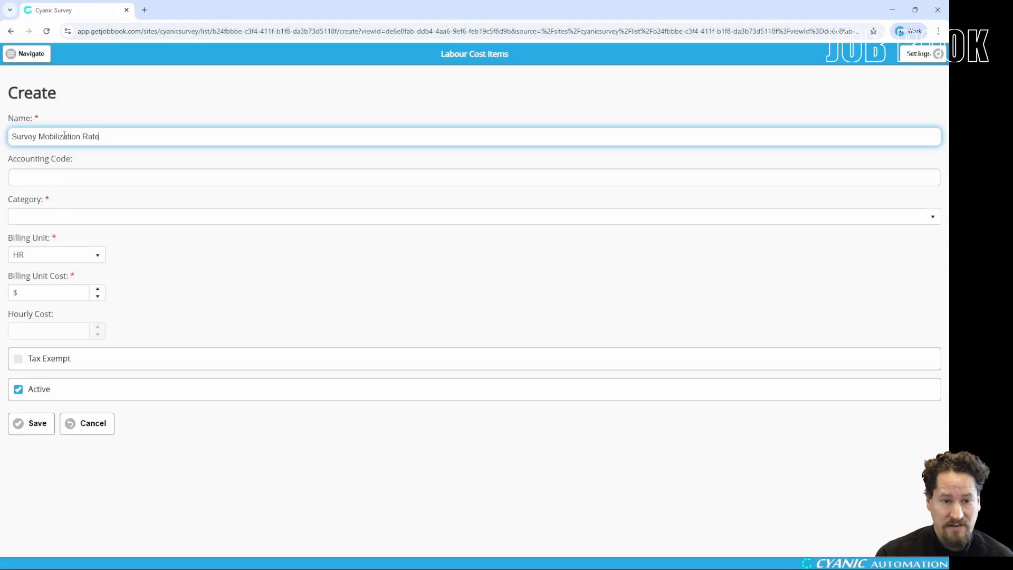
pyautogui.click(84, 177)
pyautogui.write('4200')
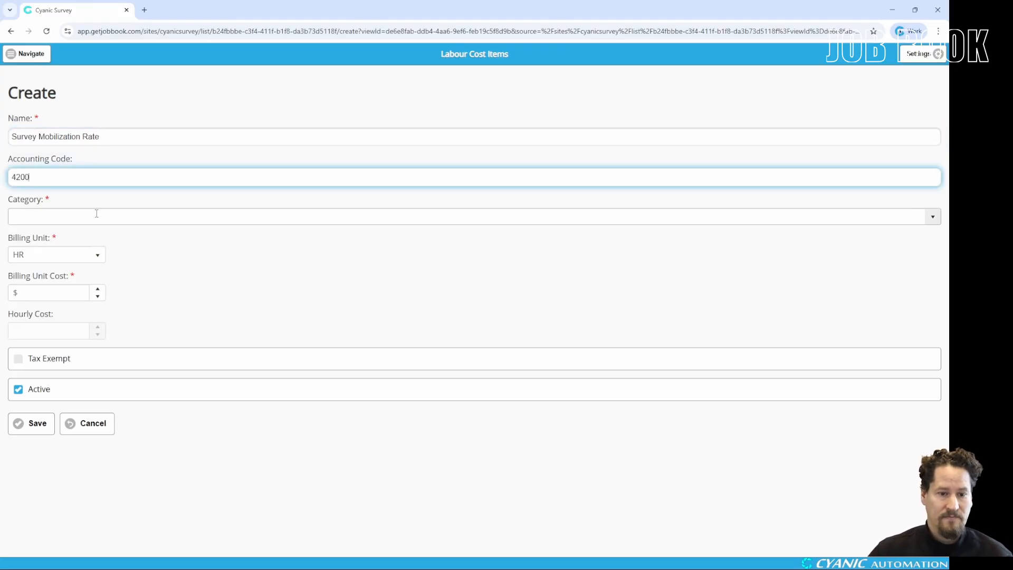
# Assign the Survey Mobilization Rate item to the existing Field category and set its billing unit to DAY
pyautogui.click(933, 218)
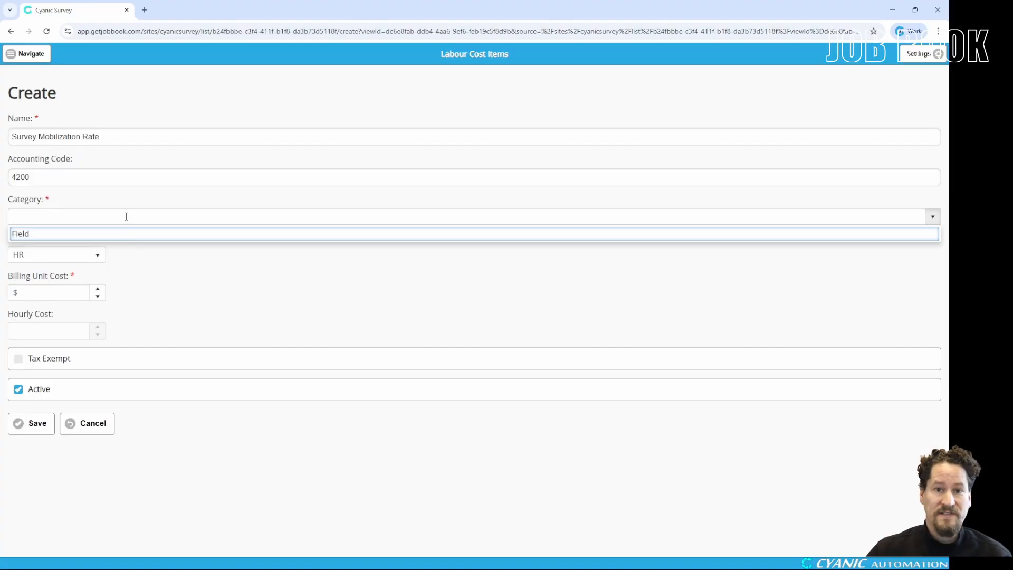
pyautogui.click(31, 238)
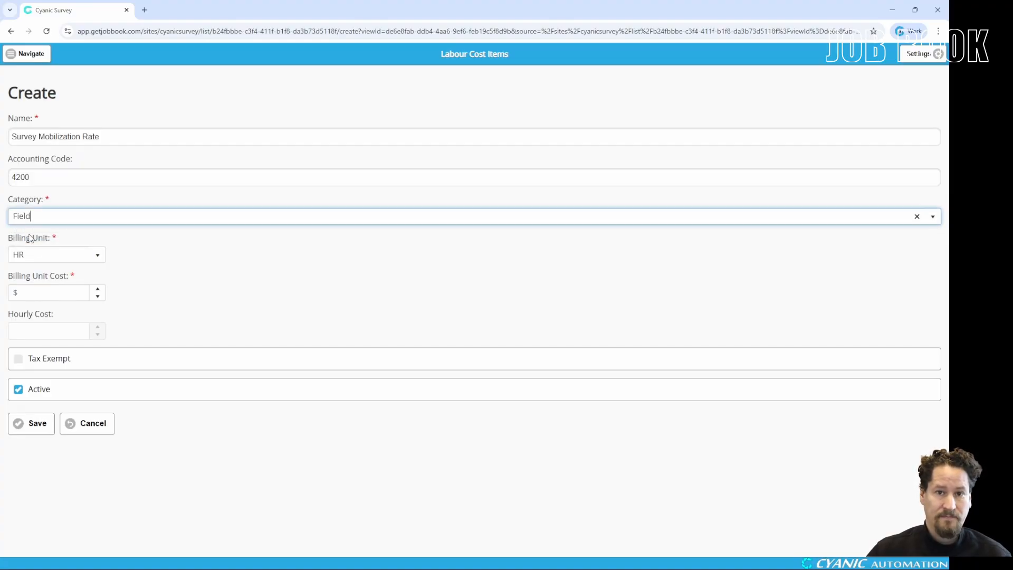
pyautogui.click(98, 256)
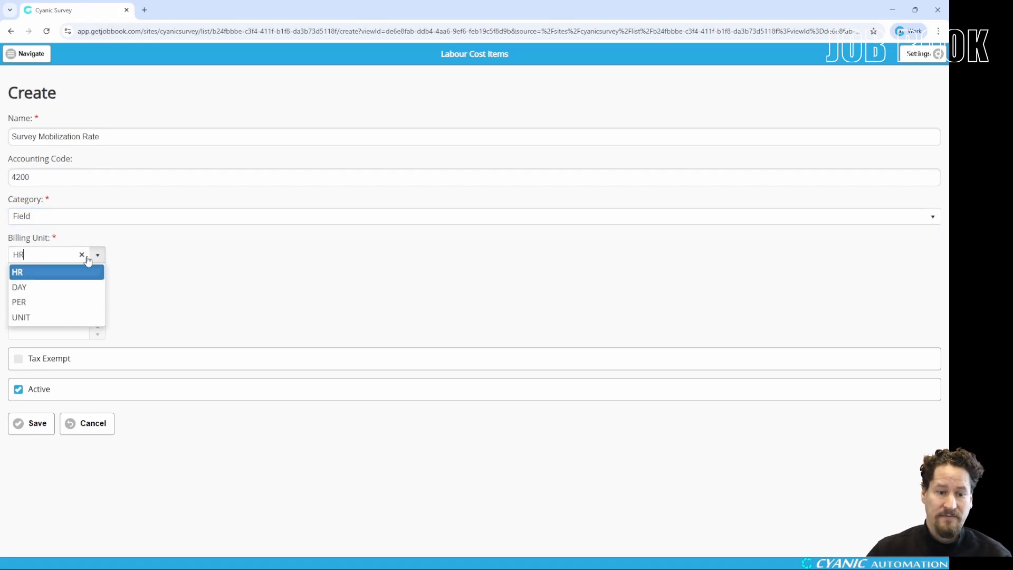
pyautogui.click(17, 289)
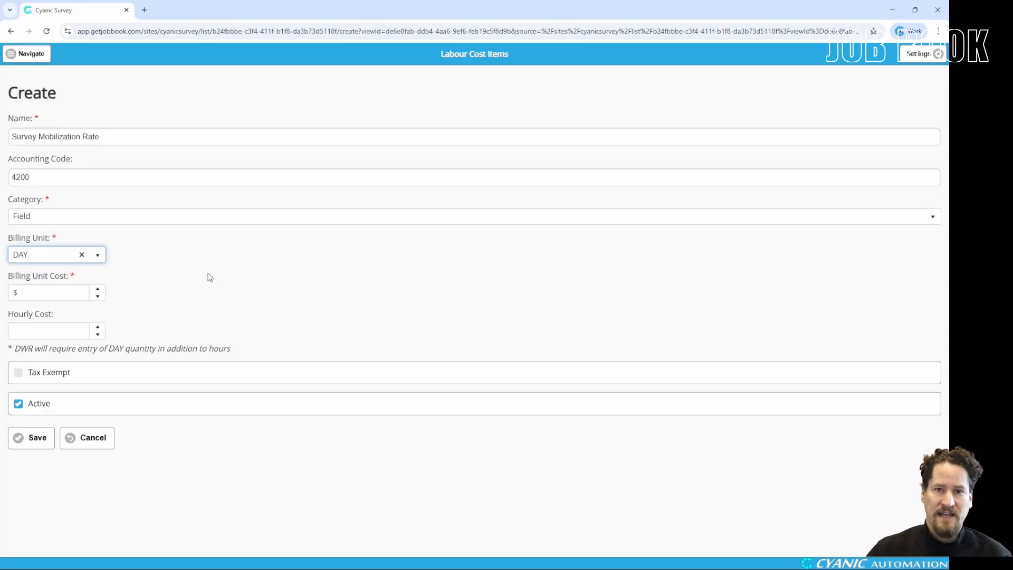
# Set the Survey Mobilization Rate item's billing unit cost to $800.00 and its hourly cost to 80
pyautogui.click(43, 293)
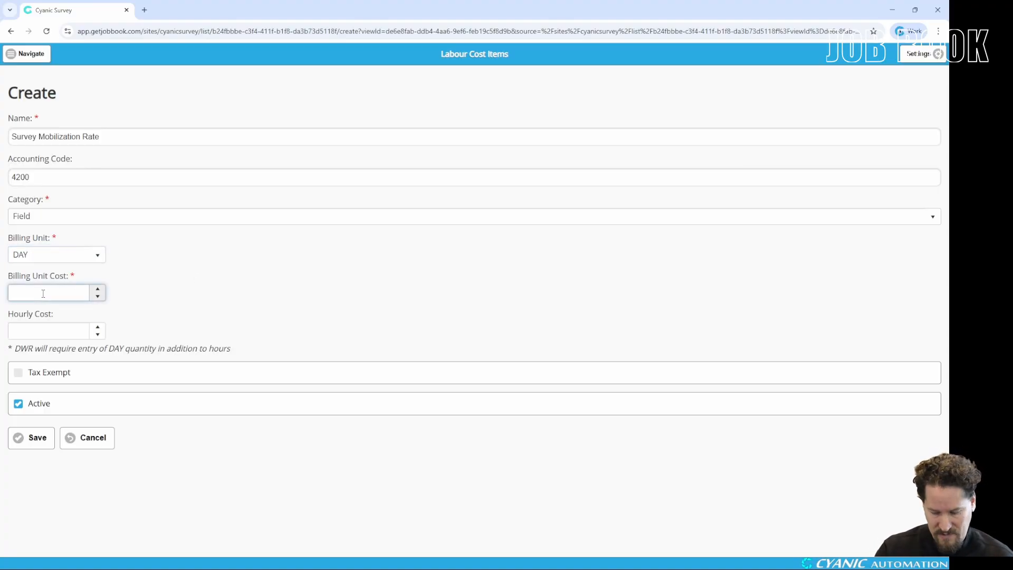
pyautogui.write('800')
pyautogui.click(219, 280)
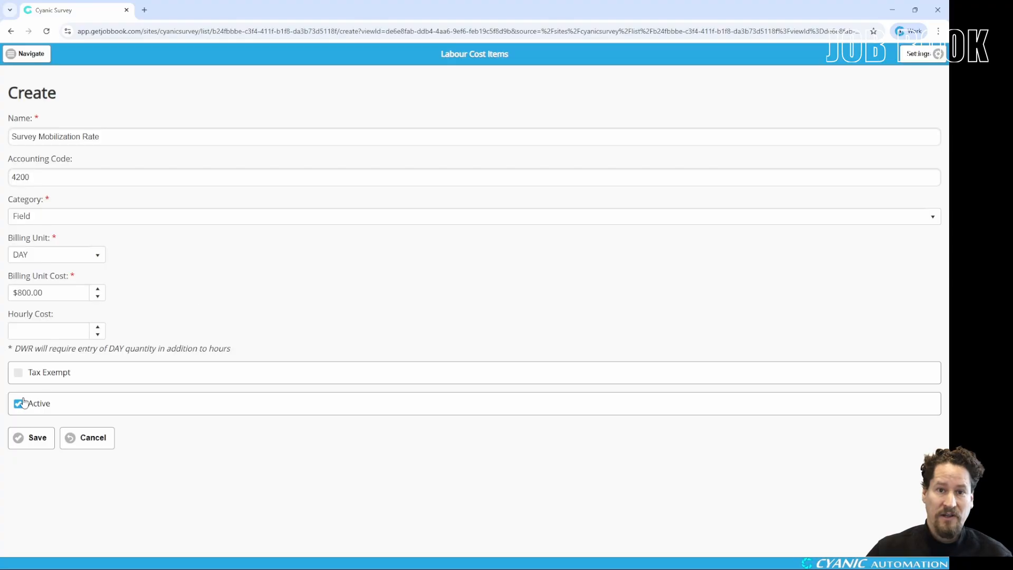
pyautogui.click(54, 335)
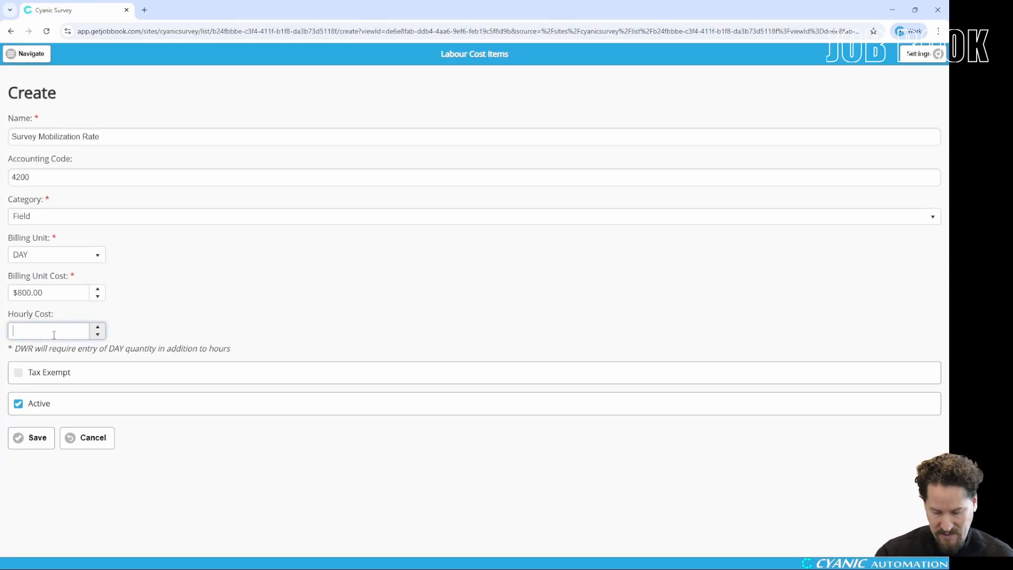
pyautogui.write('80')
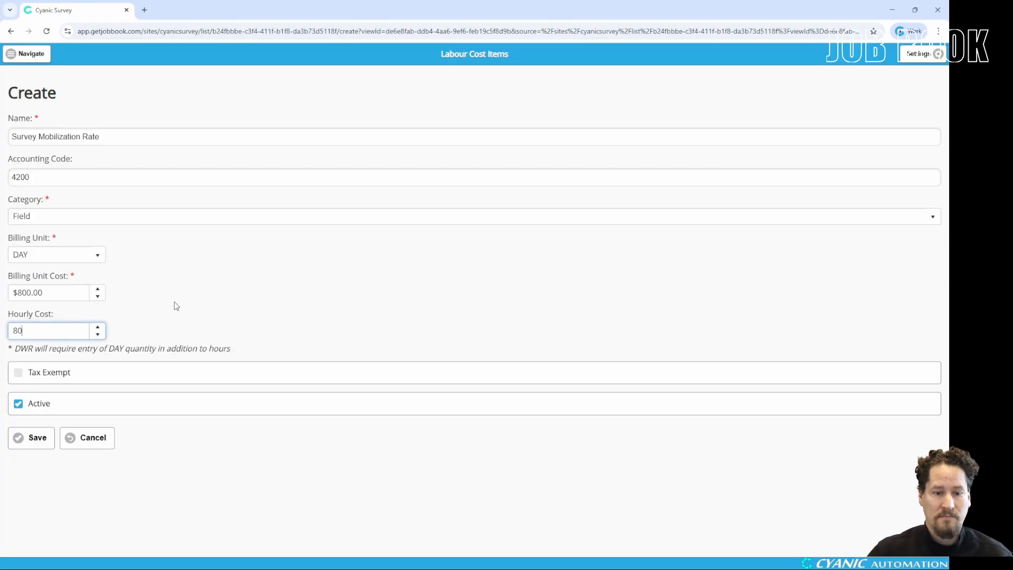
# Commit the entered hourly cost and check the day-to-hour conversion note for DWR billing
pyautogui.click(187, 348)
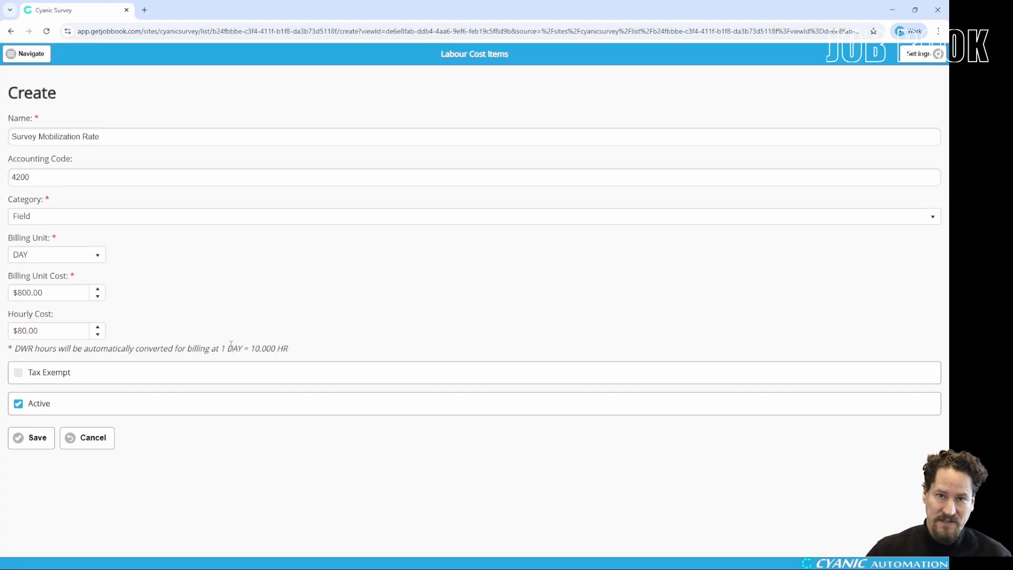
pyautogui.moveTo(218, 349); pyautogui.dragTo(341, 350)
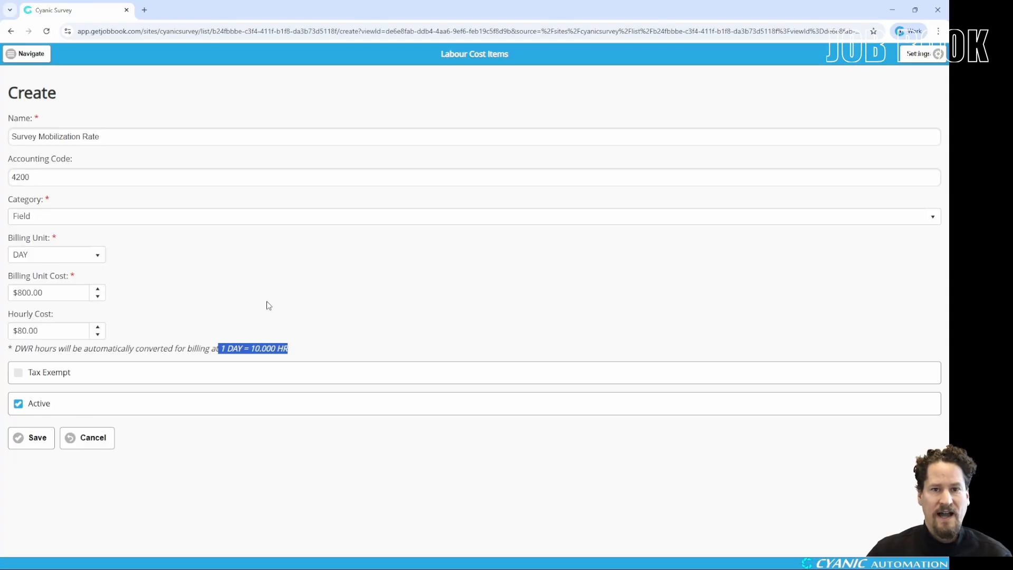
# Set the Survey Mobilization Rate item's hourly cost to $100.00, check the conversion note and save the item
pyautogui.moveTo(44, 330); pyautogui.dragTo(2, 331)
pyautogui.write('100')
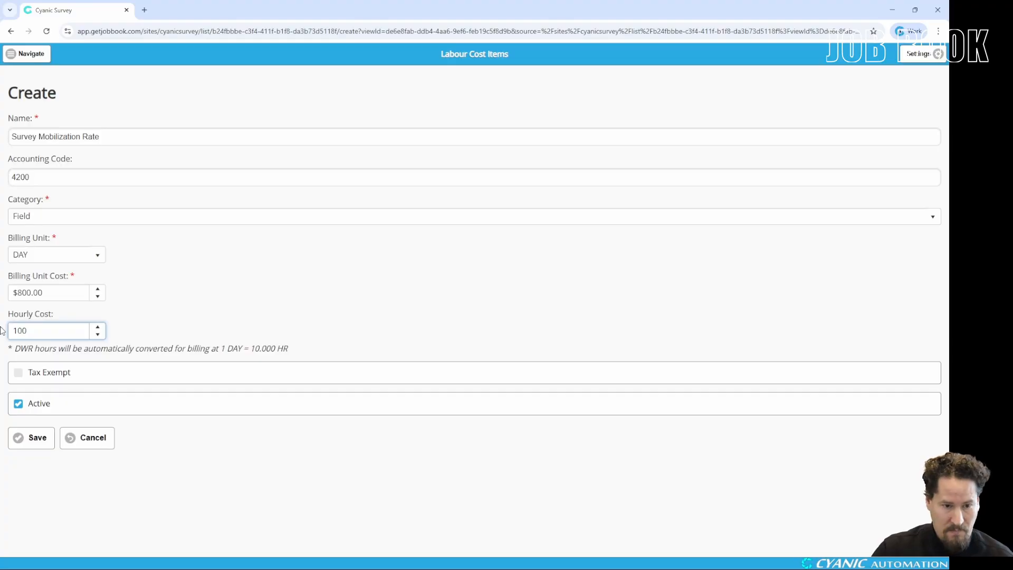
pyautogui.click(265, 321)
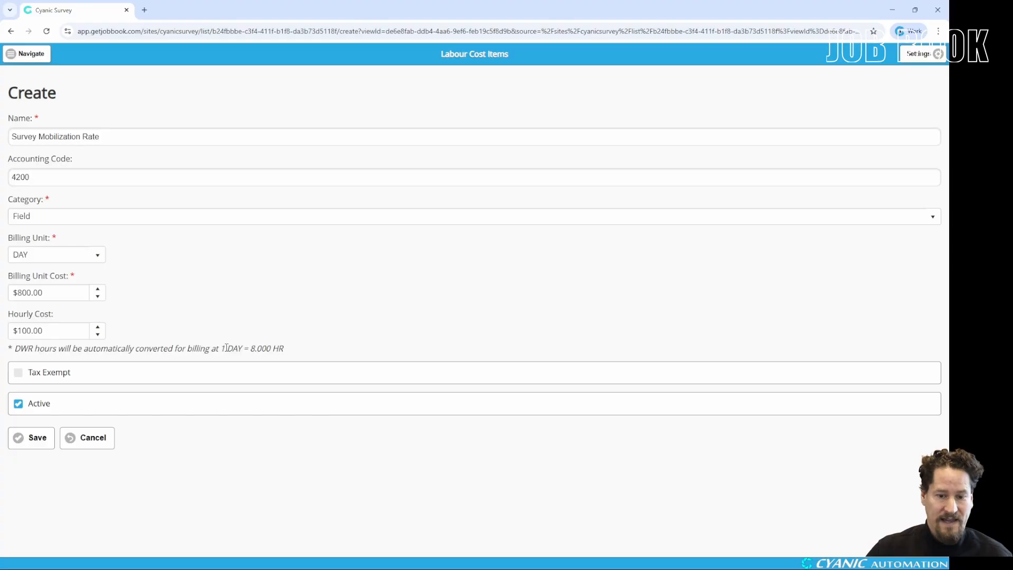
pyautogui.moveTo(225, 348); pyautogui.dragTo(299, 346)
pyautogui.click(301, 314)
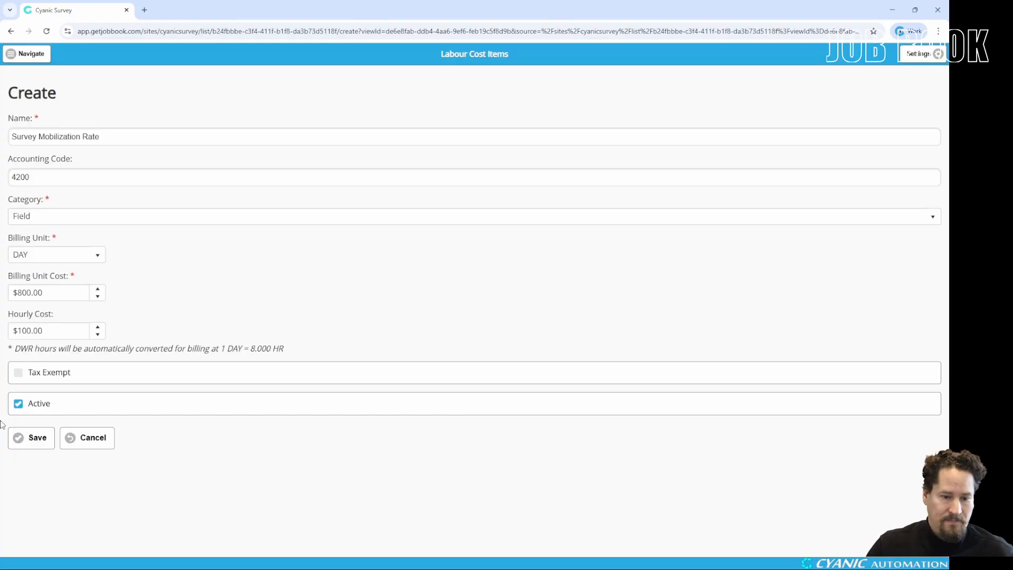
pyautogui.click(33, 437)
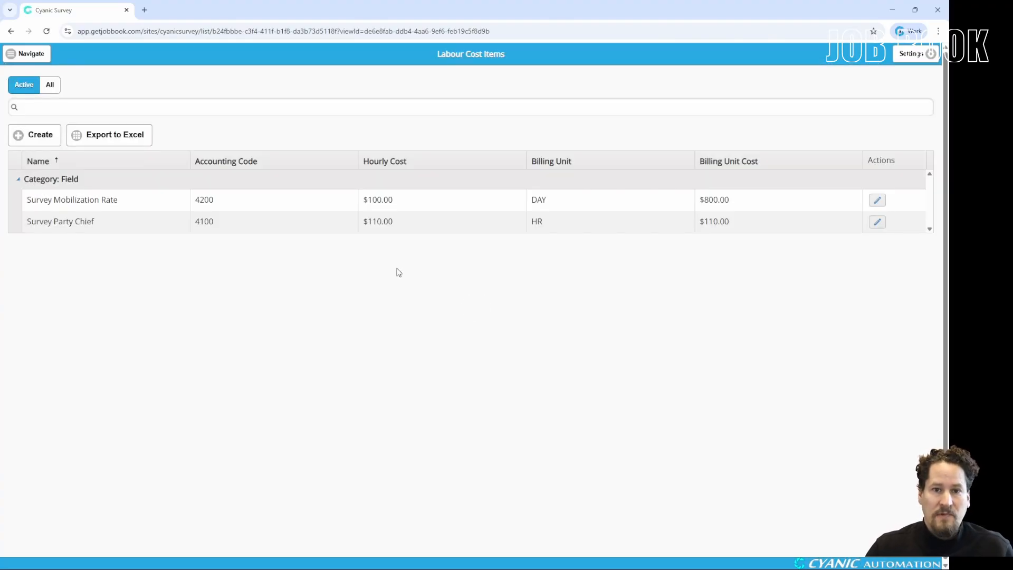